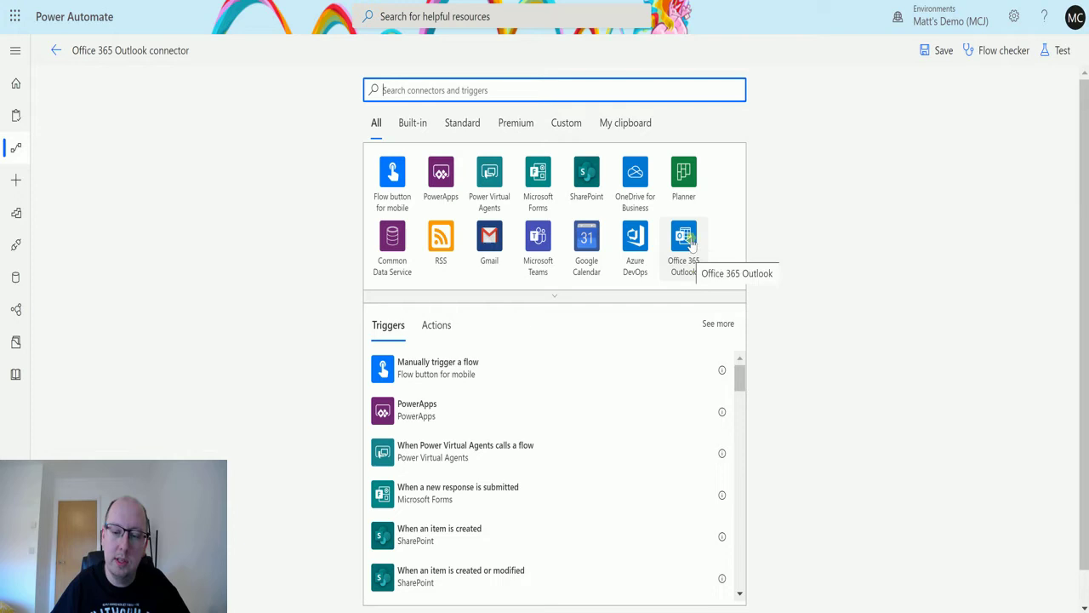
Start the flow with the Office 365 Outlook trigger "When a new email arrives (V3)".
left_click(691, 263)
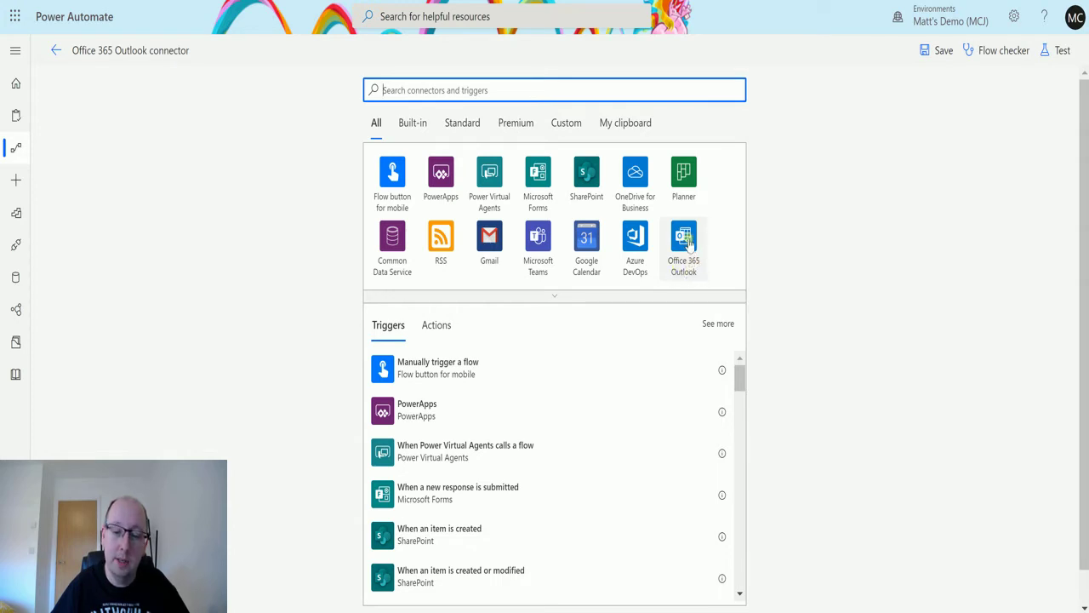
left_click(685, 242)
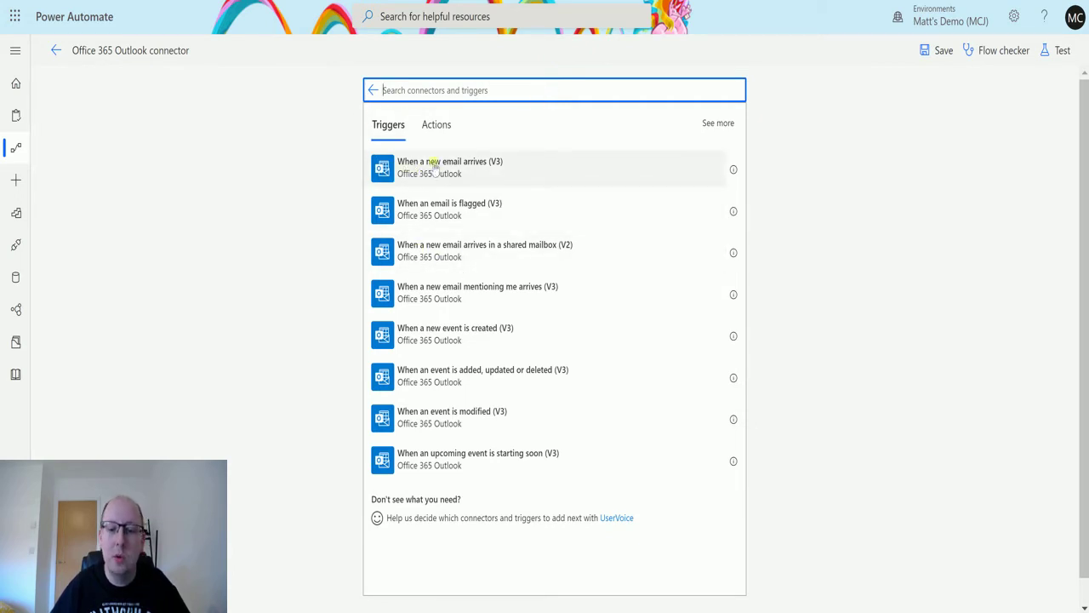
left_click(482, 164)
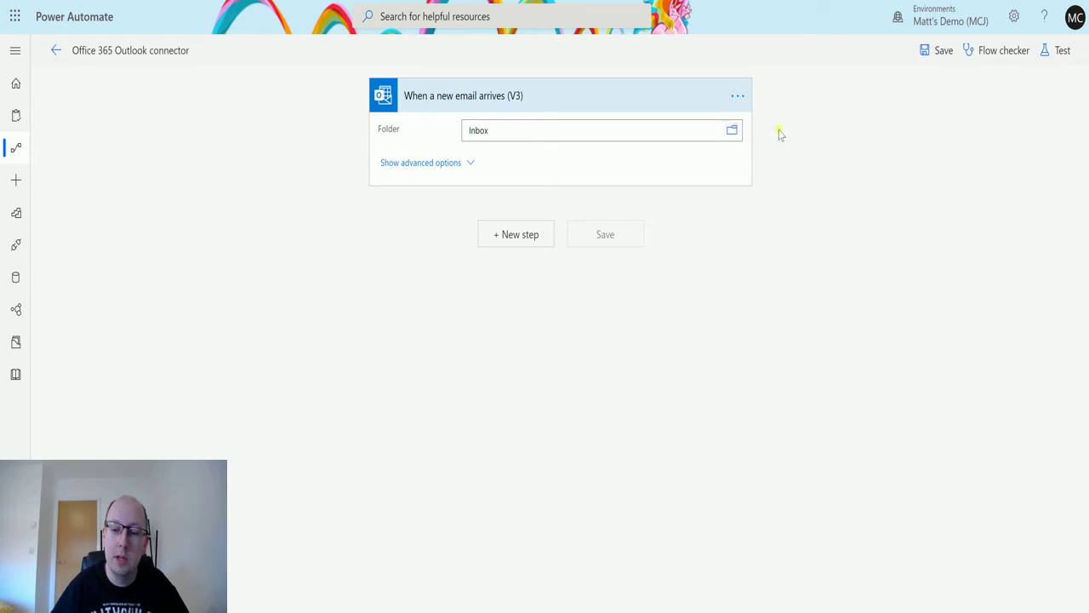
Review the mailbox folders available for the email trigger without choosing another one.
left_click(729, 133)
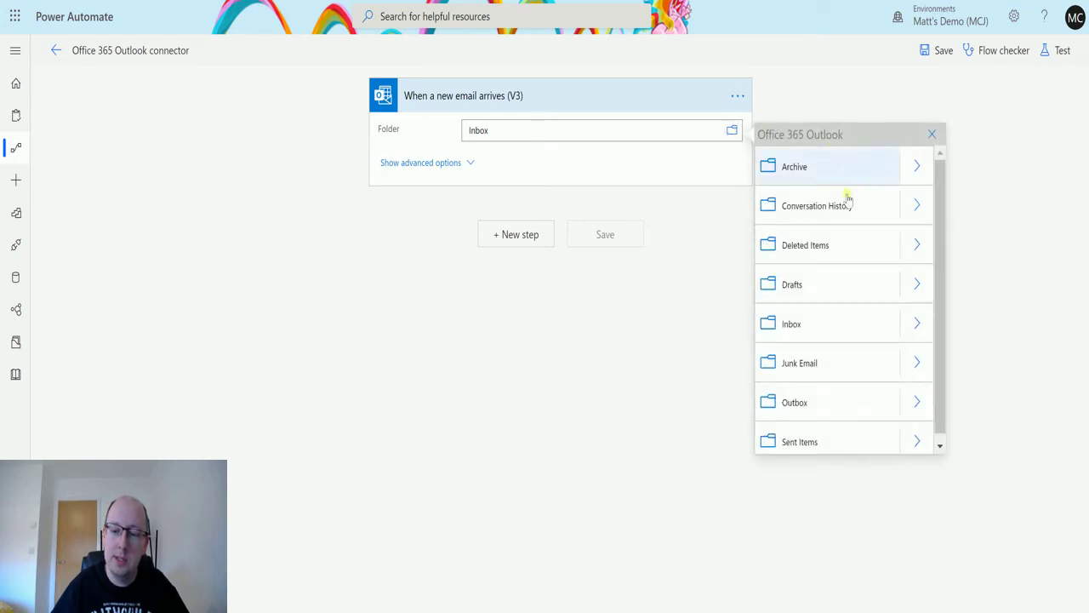
scroll(830, 208, "down", 1)
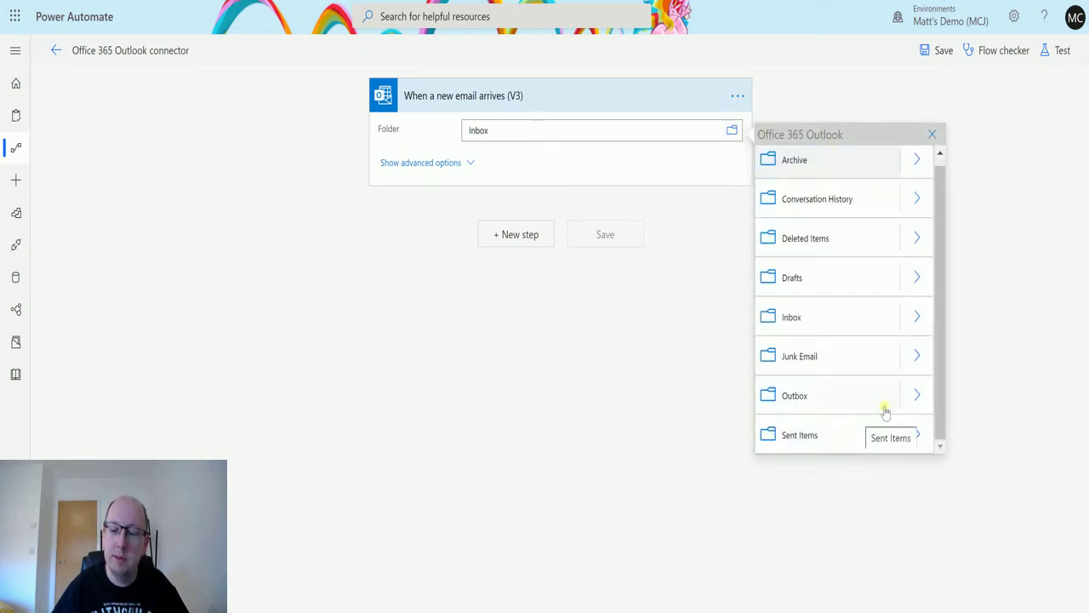
scroll(804, 336, "up", 1)
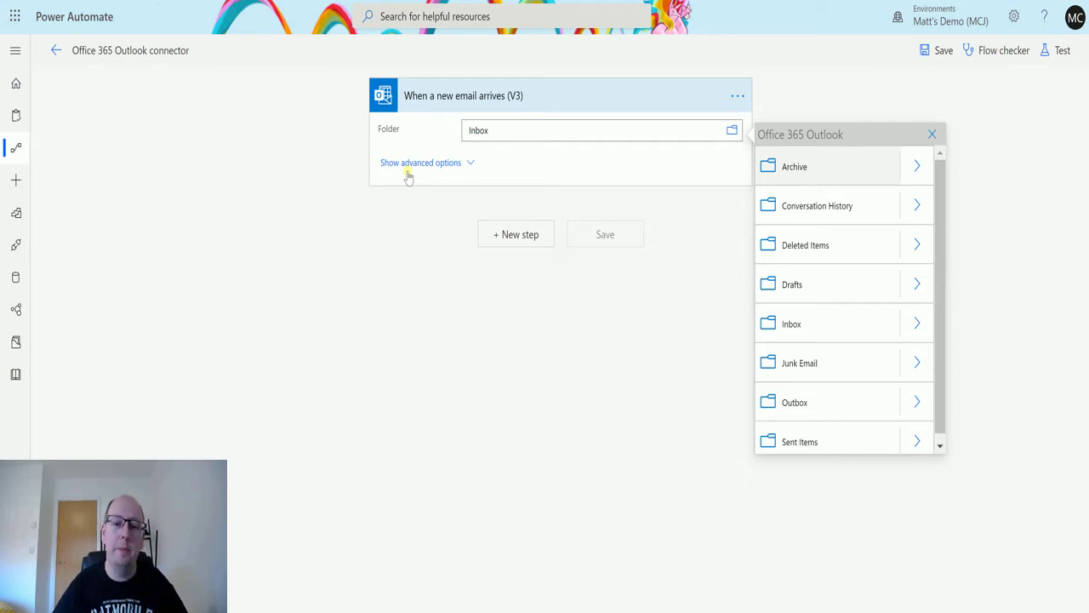
left_click(425, 240)
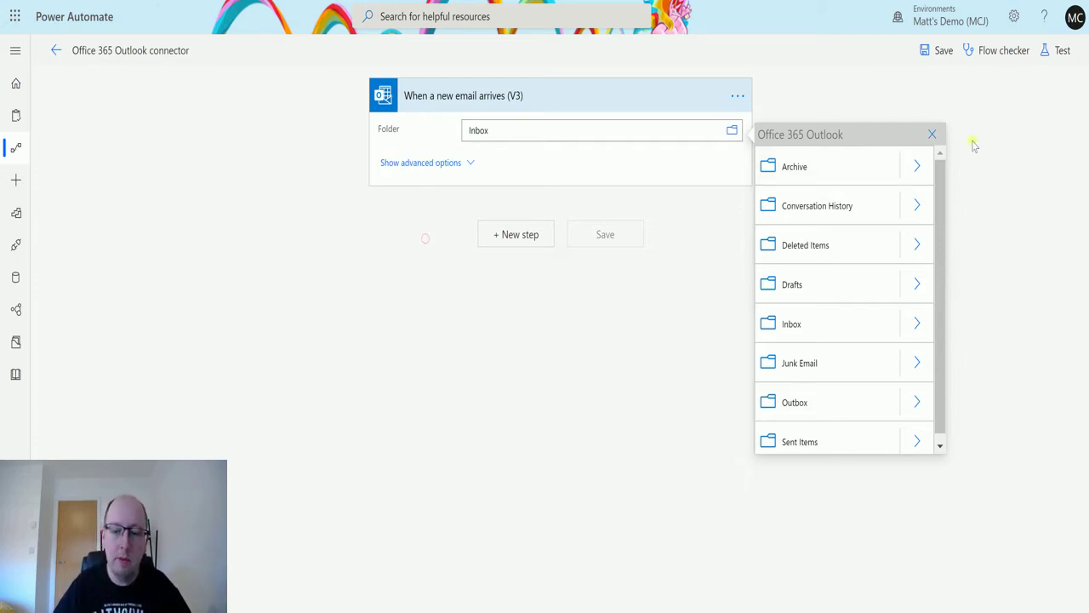
left_click(933, 134)
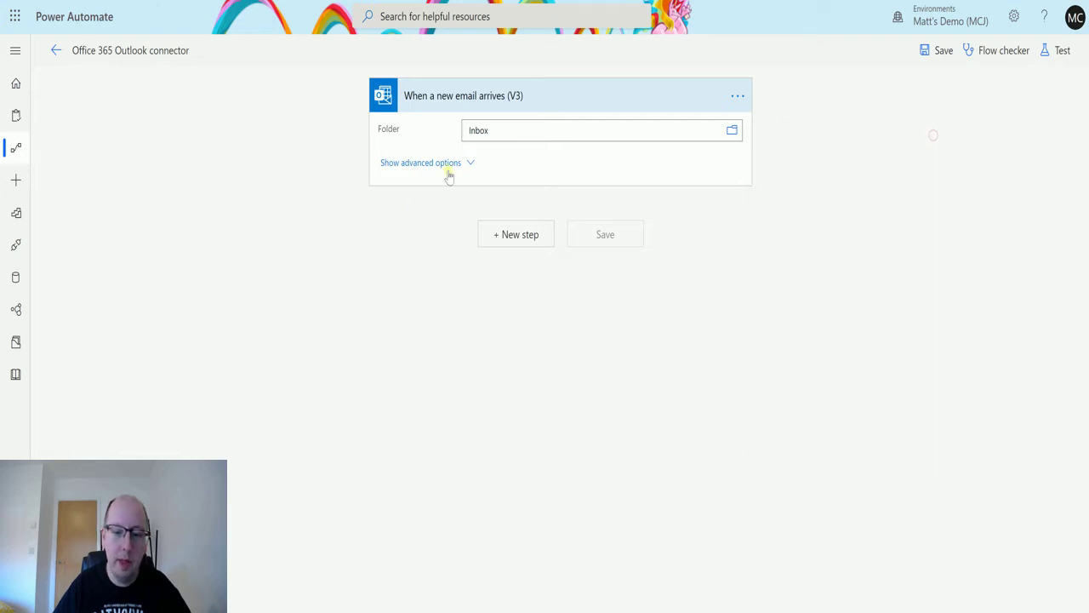
Expand the trigger's advanced options and review the choices for Include Attachments, Importance and Only with Attachments.
left_click(444, 165)
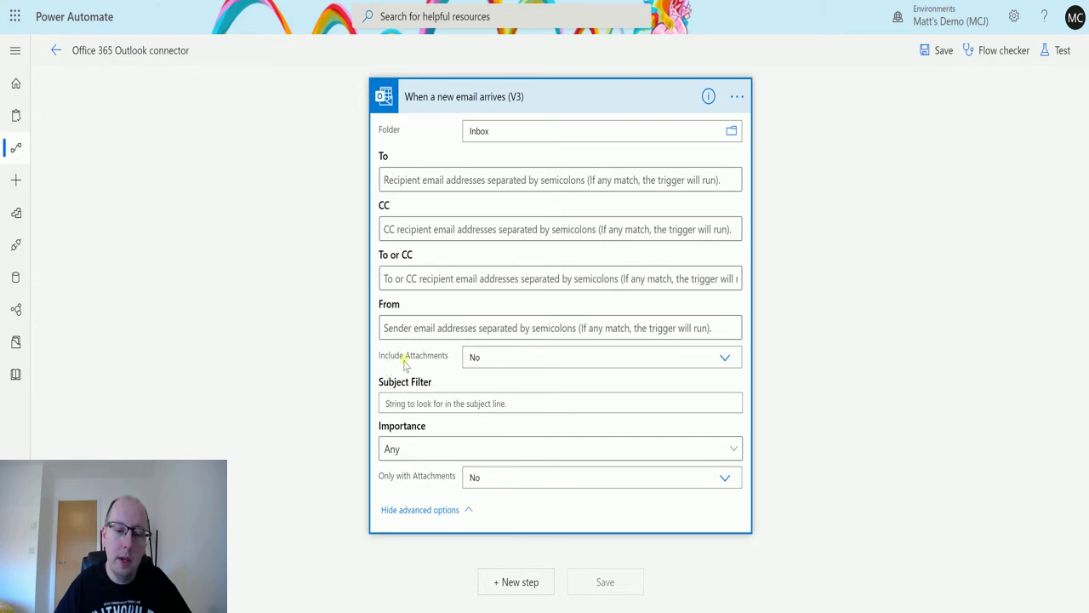
left_click(730, 364)
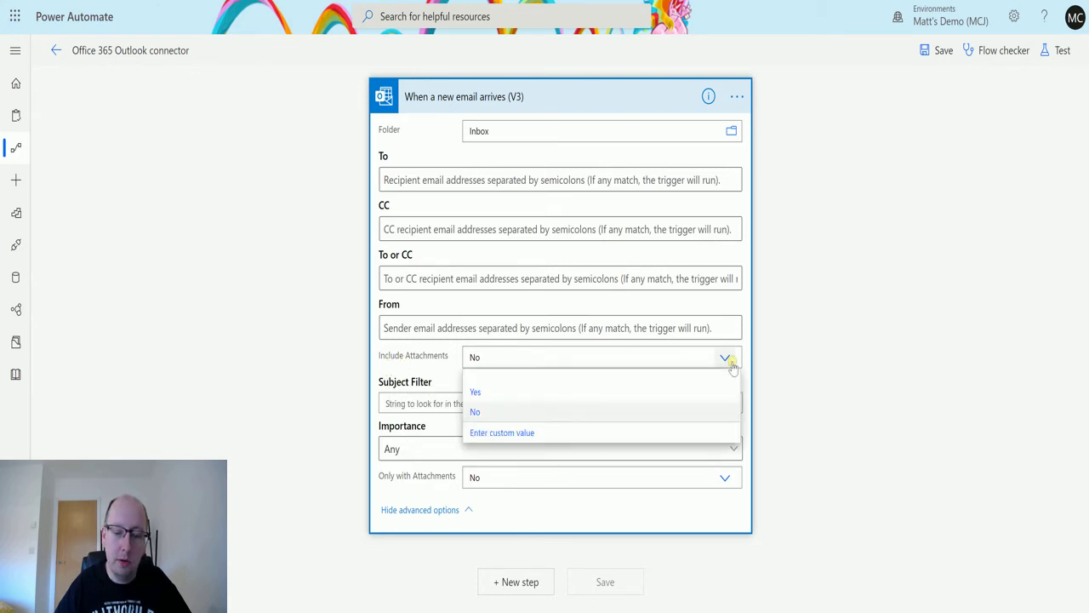
left_click(747, 365)
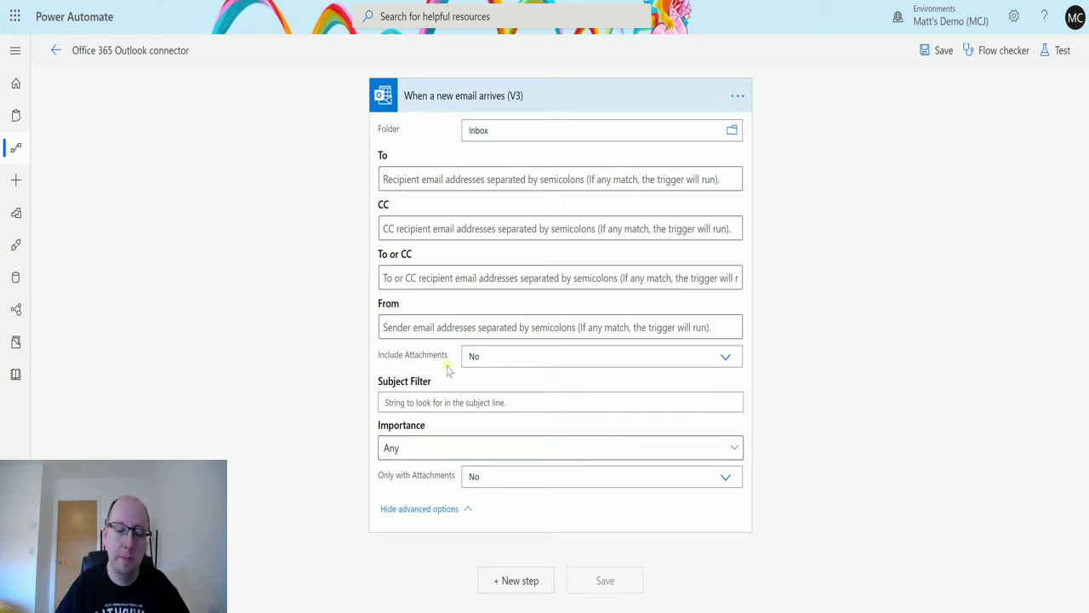
left_click(469, 445)
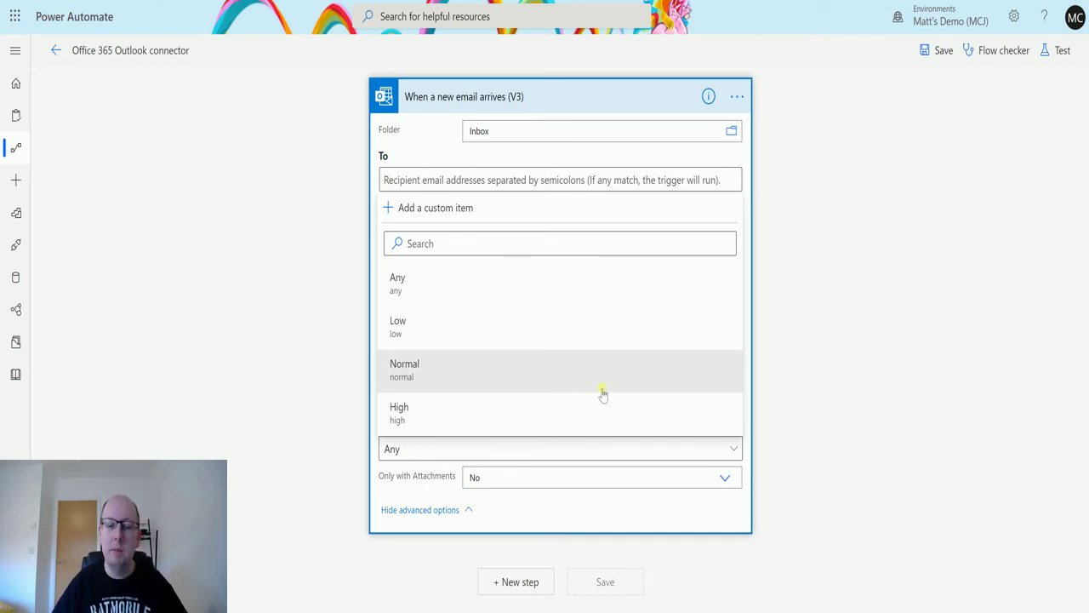
left_click(807, 356)
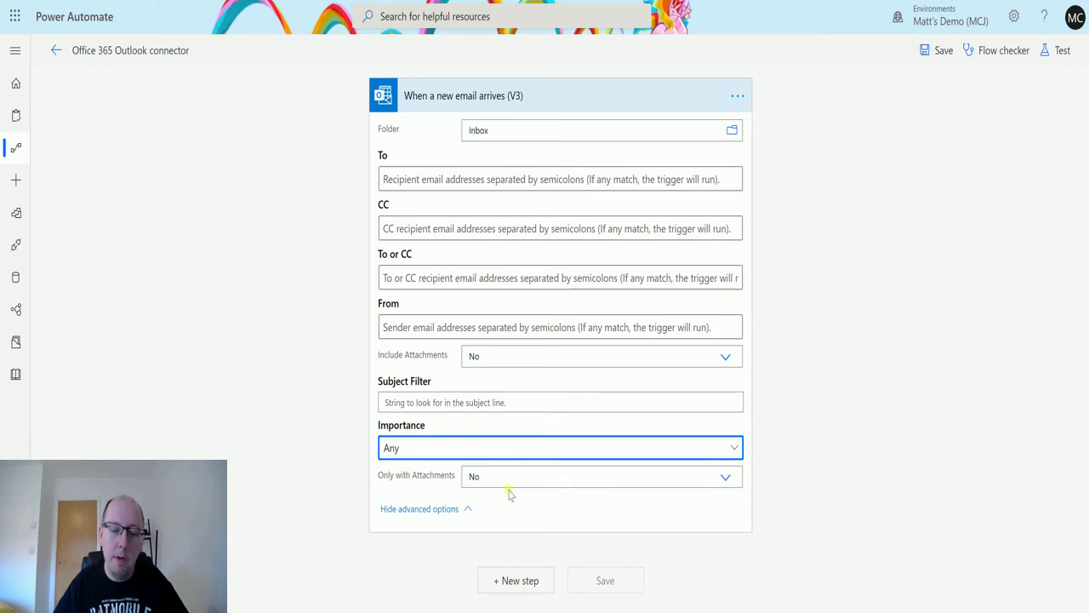
left_click(726, 478)
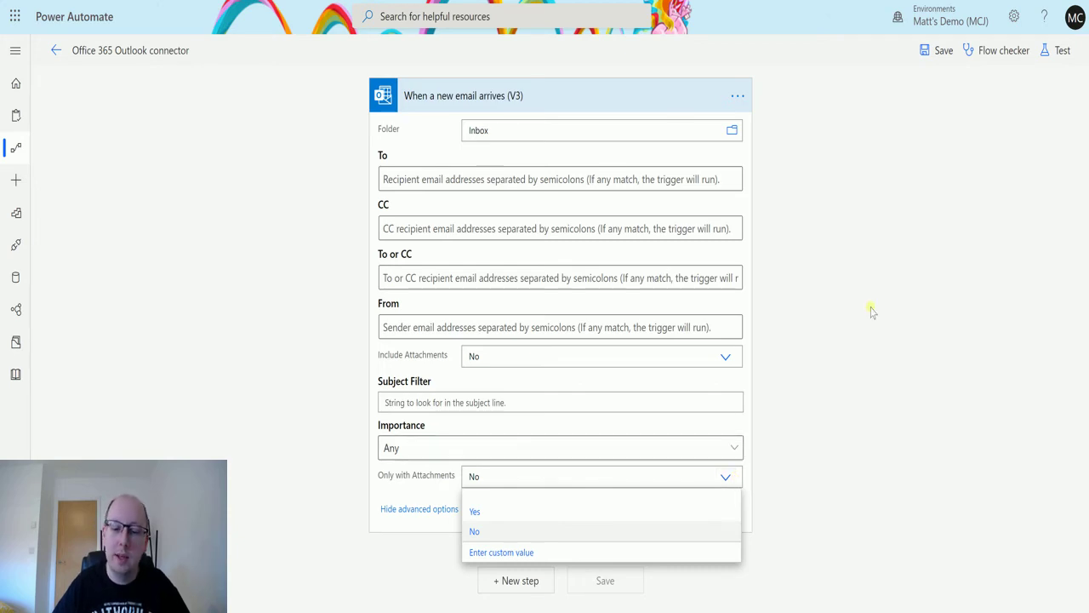
left_click(760, 340)
left_click(725, 356)
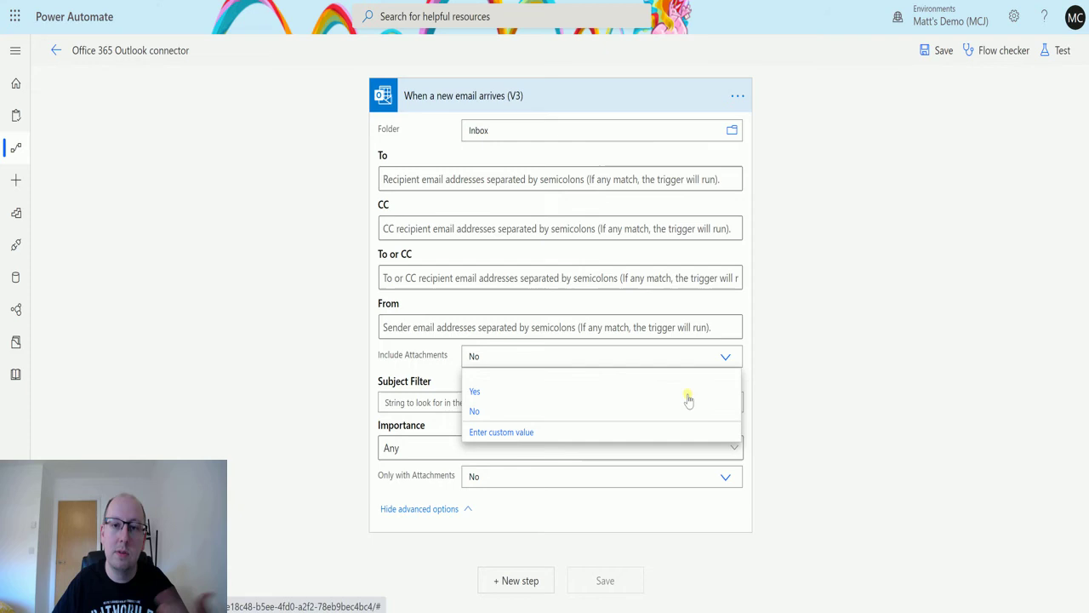
left_click(776, 400)
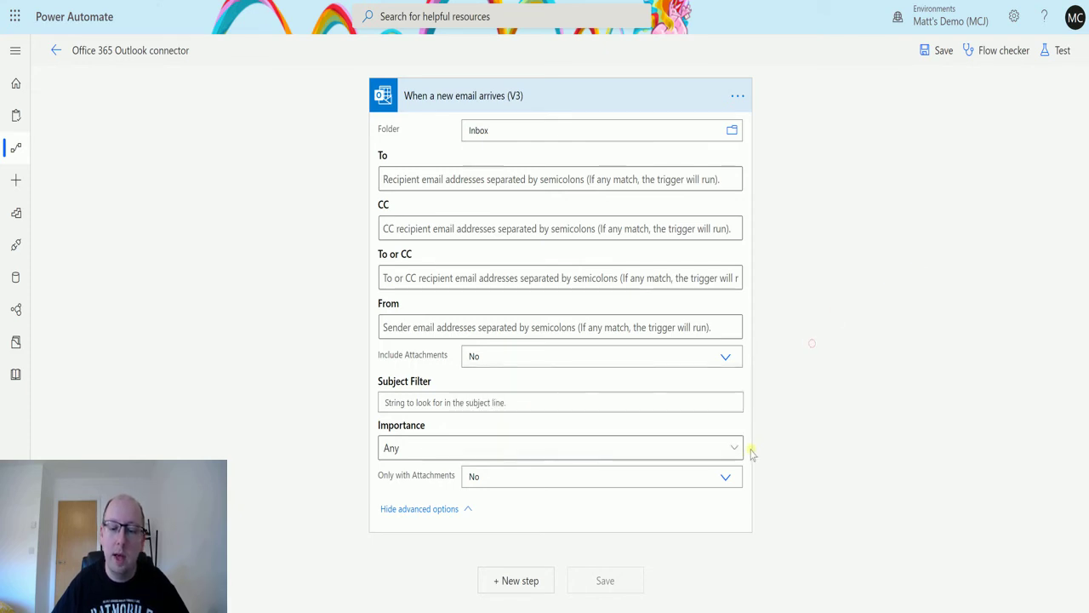
right_click(799, 398)
left_click(787, 492)
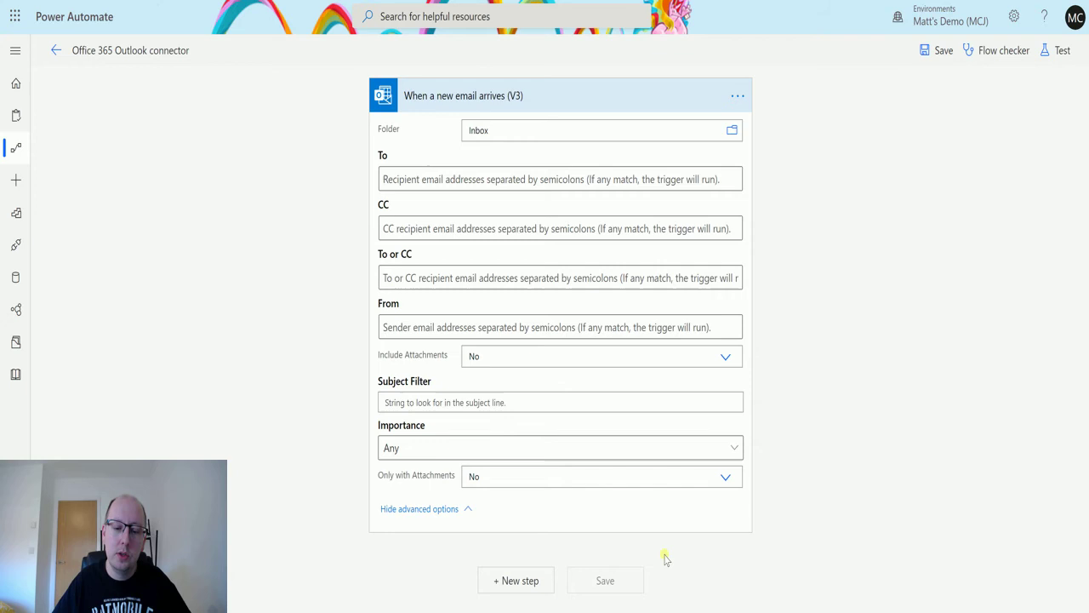
Add a Compose data operation as the step following the email trigger.
left_click(516, 581)
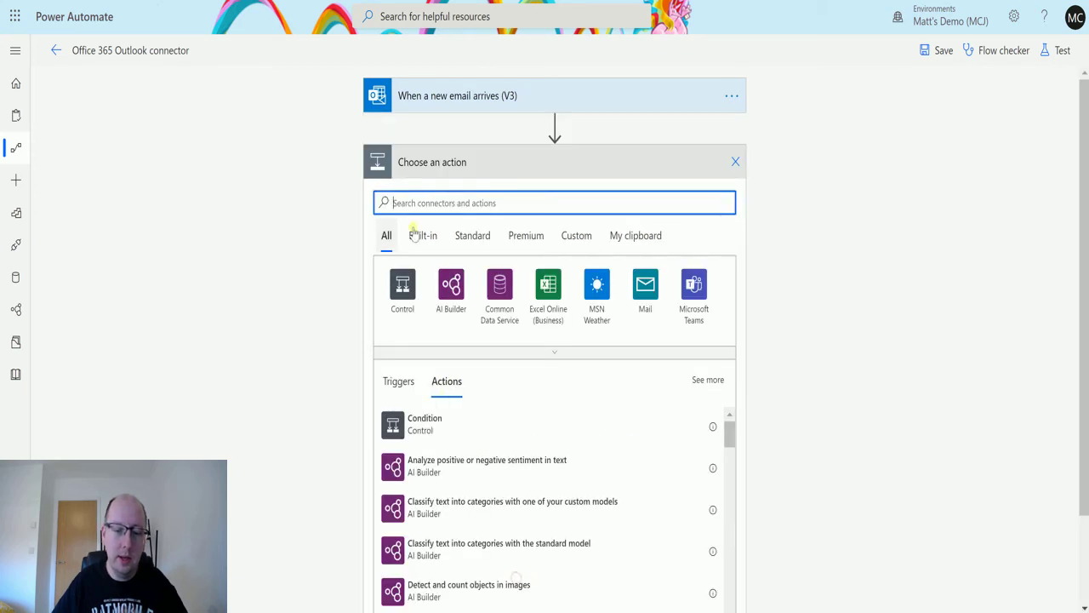
type("Compose")
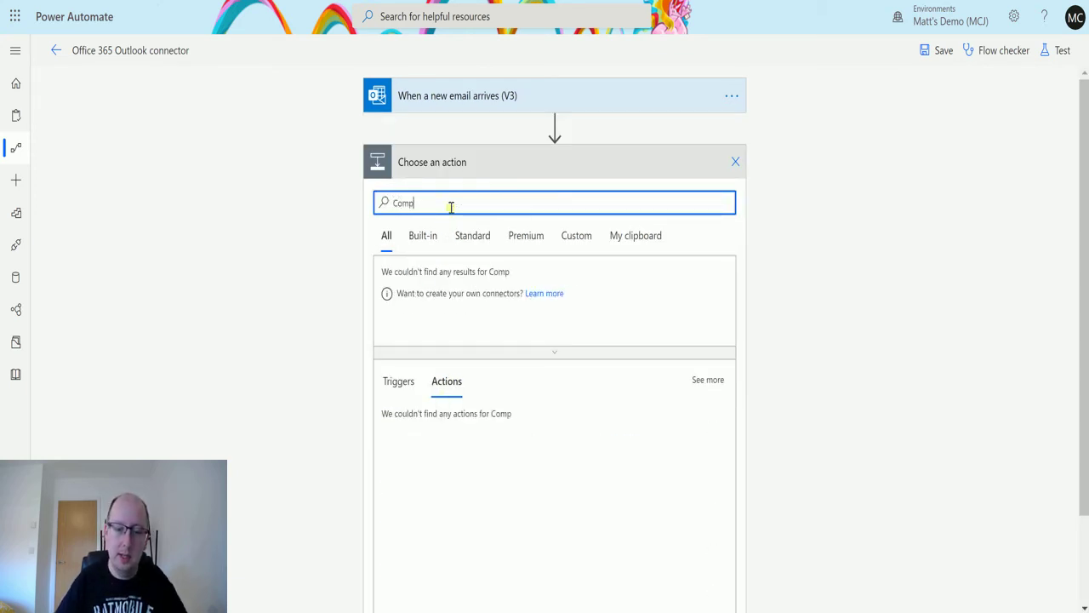
left_click(451, 424)
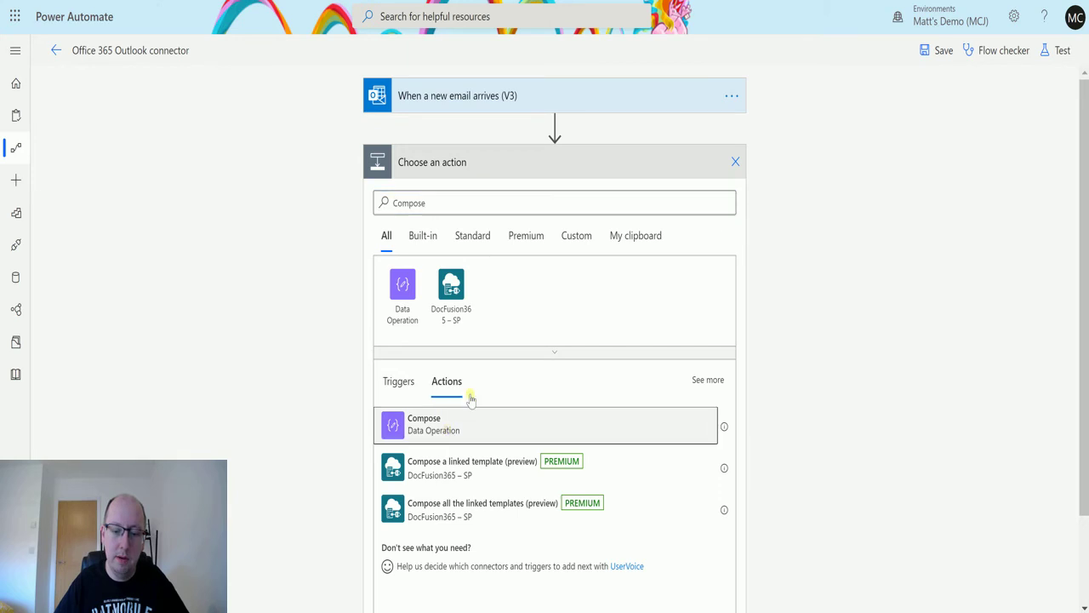
Insert the email trigger's From and Subject dynamic values on separate lines in the Compose inputs.
left_click(423, 213)
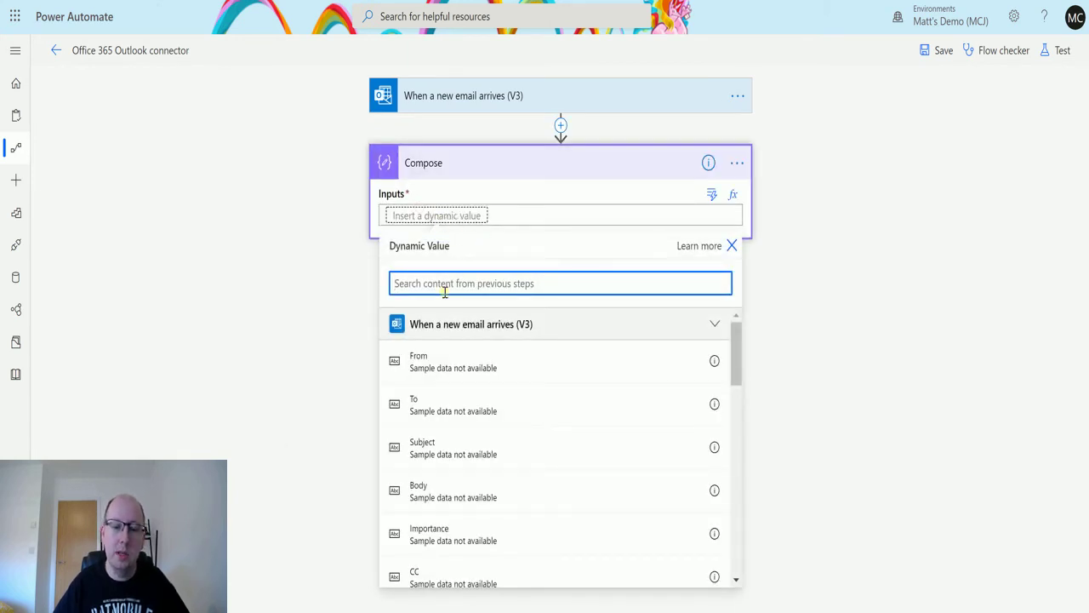
left_click(461, 366)
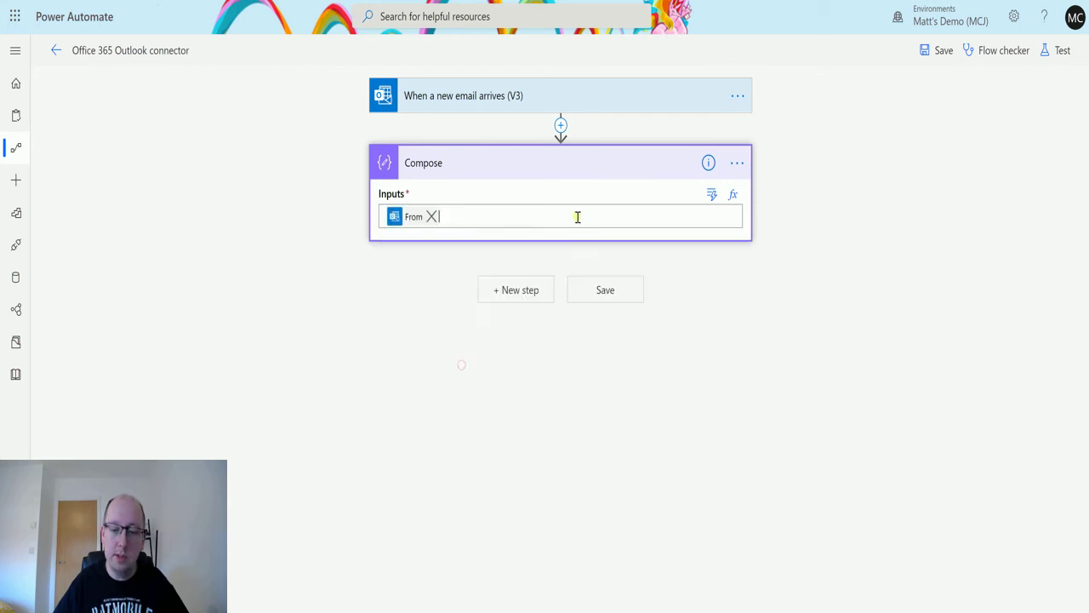
left_click(532, 205)
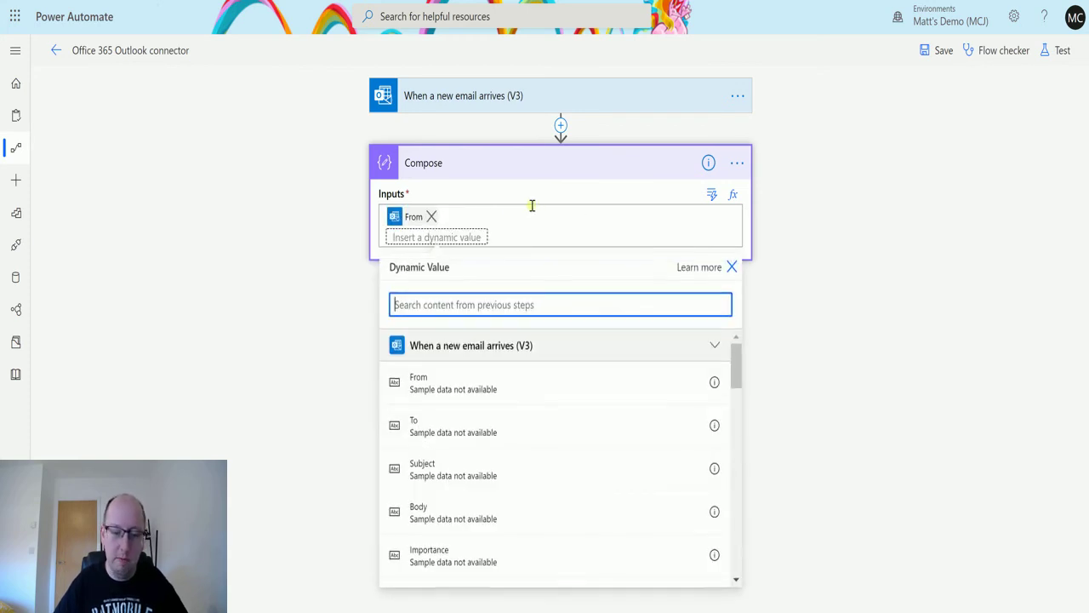
left_click(473, 464)
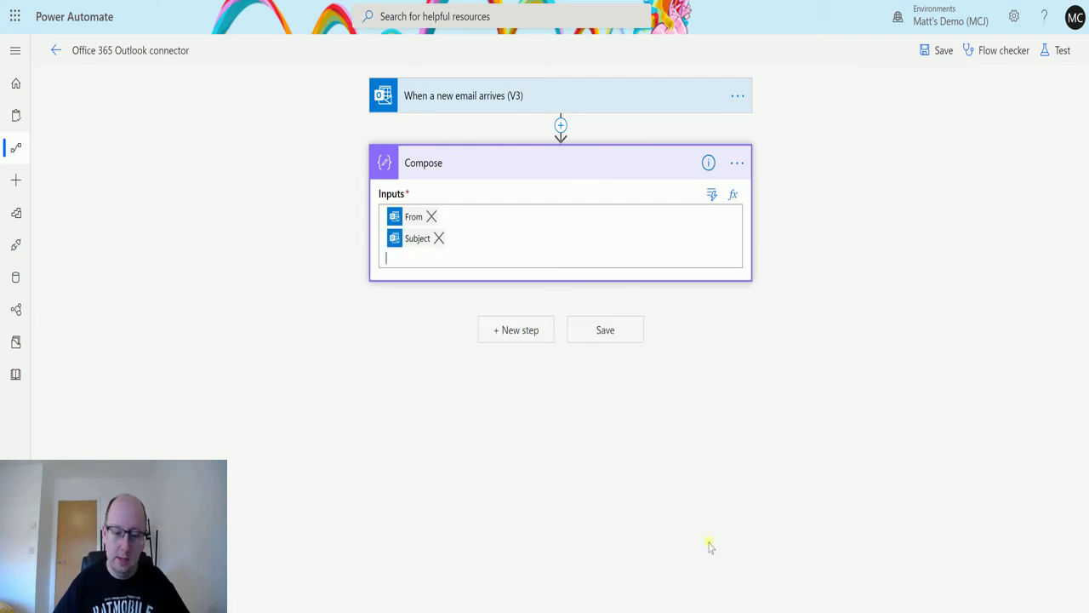
Insert the trigger's Has Attachment dynamic value on a new line below Subject in the Compose inputs.
key("ctrl+v")
key("ctrl+z")
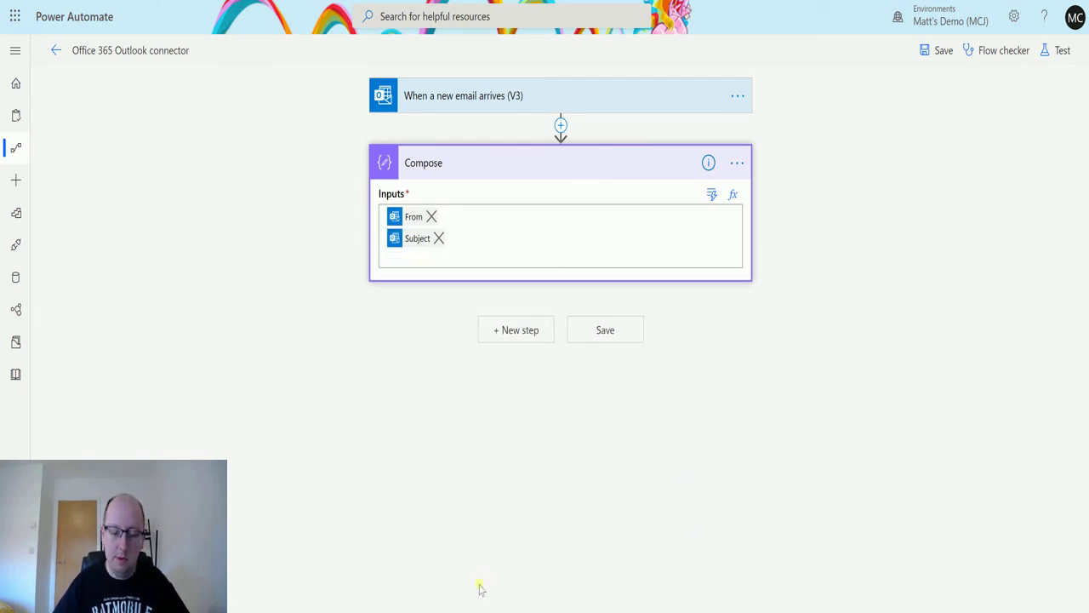
left_click(436, 258)
scroll(575, 434, "down", 3)
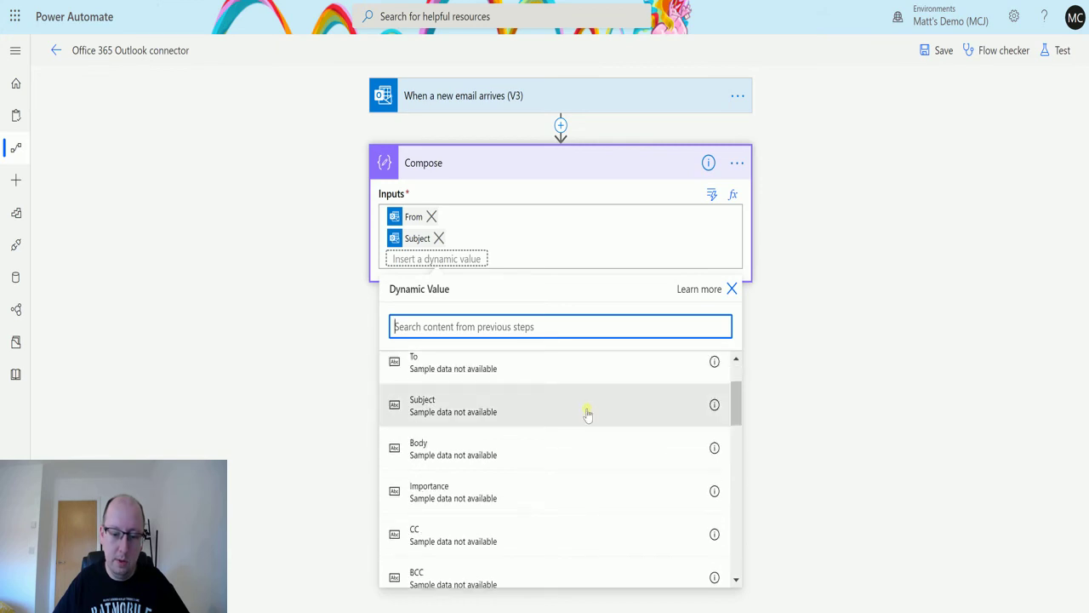
scroll(575, 434, "down", 6)
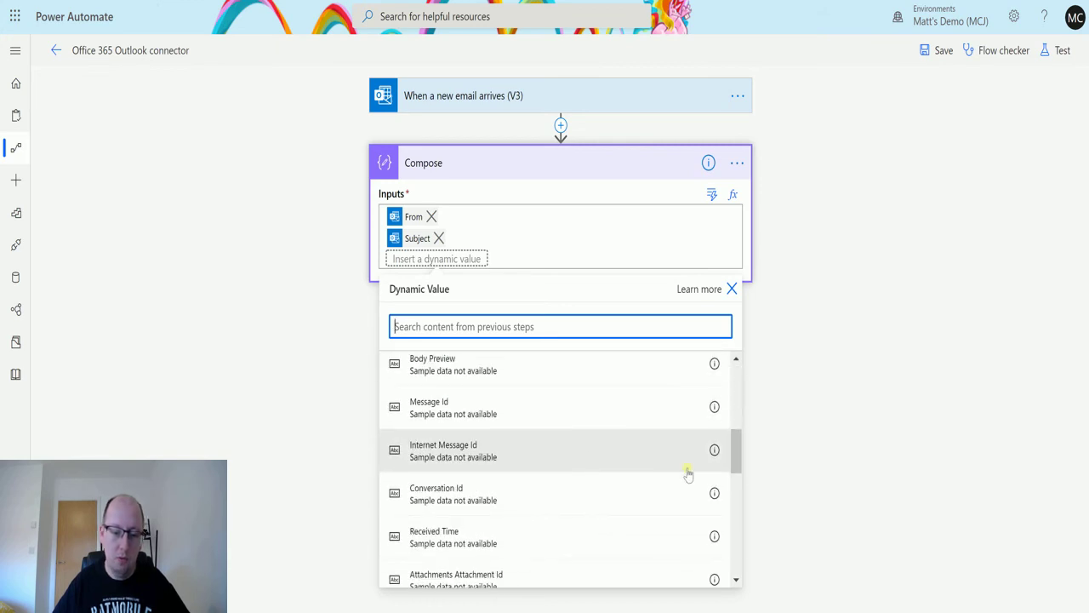
scroll(679, 489, "down", 5)
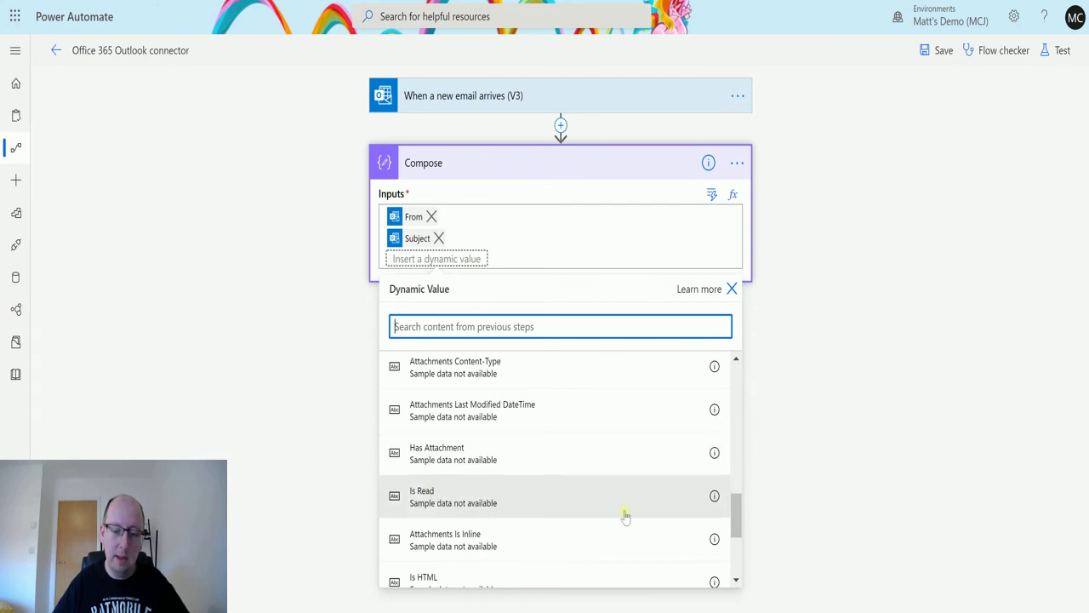
scroll(565, 516, "up", 2)
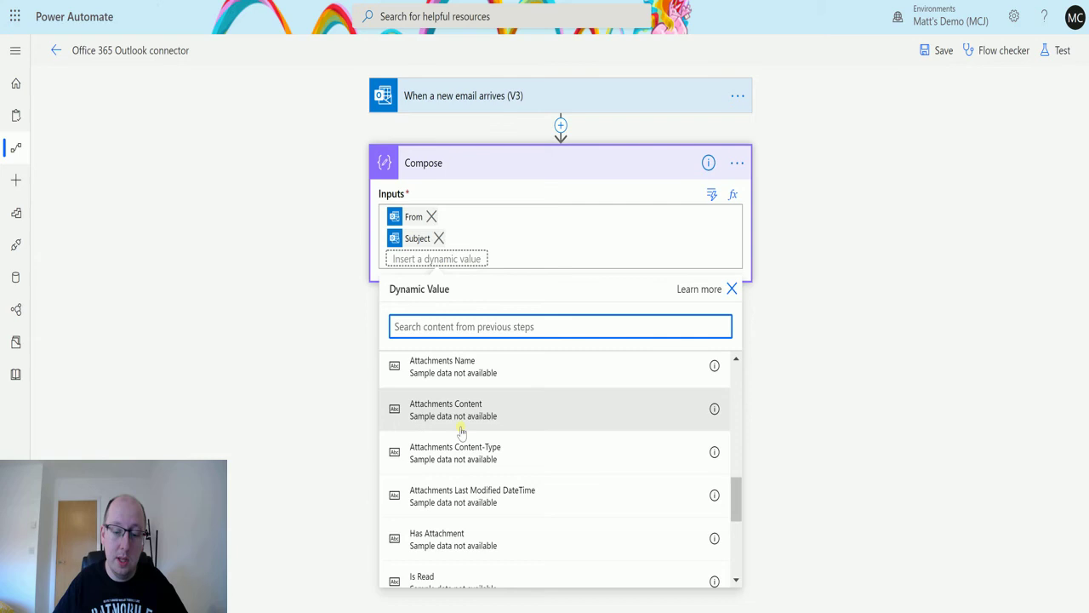
scroll(464, 434, "down", 2)
scroll(466, 436, "down", 3)
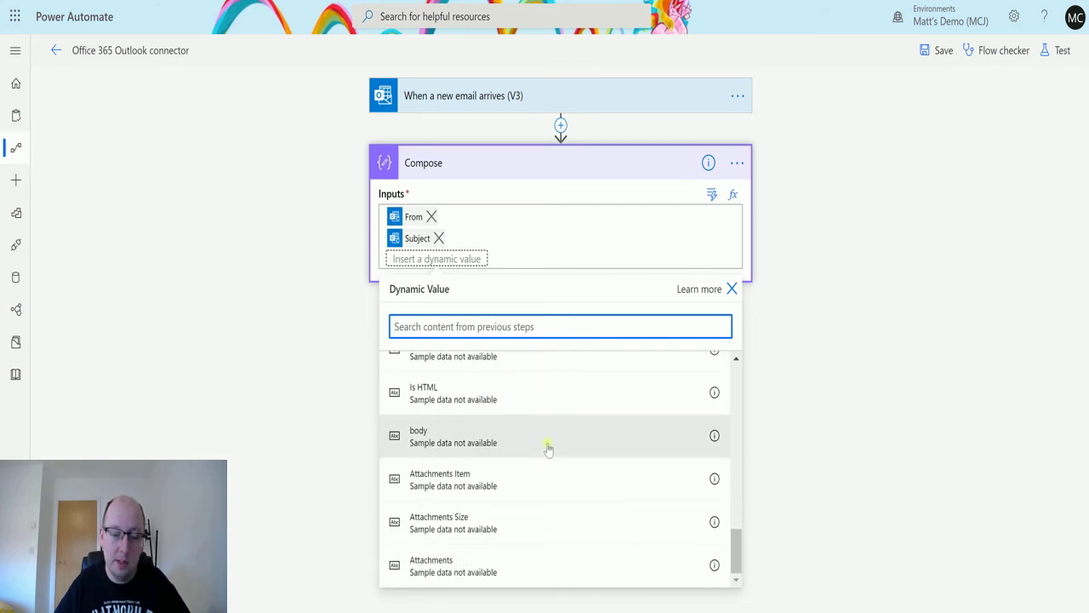
scroll(518, 460, "up", 3)
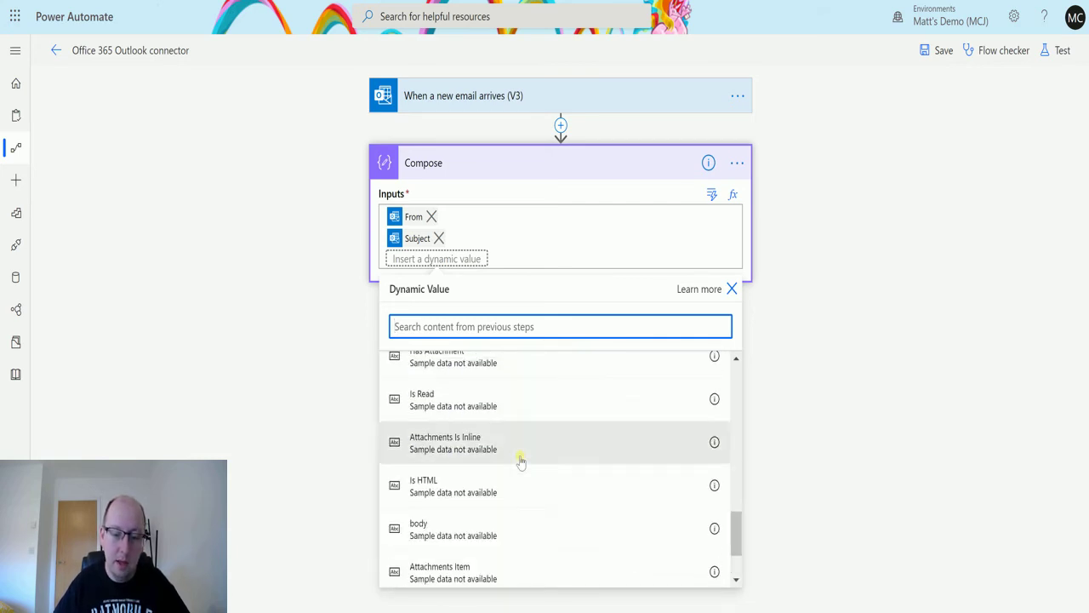
left_click(453, 443)
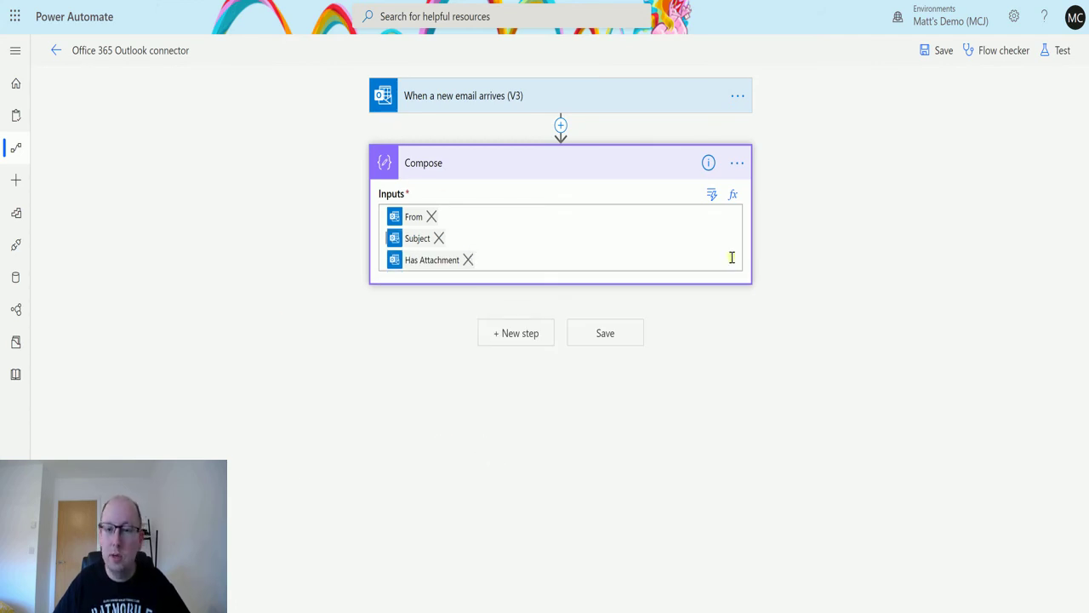
Save the flow and start a test with the option "I'll perform the trigger action".
left_click(1062, 51)
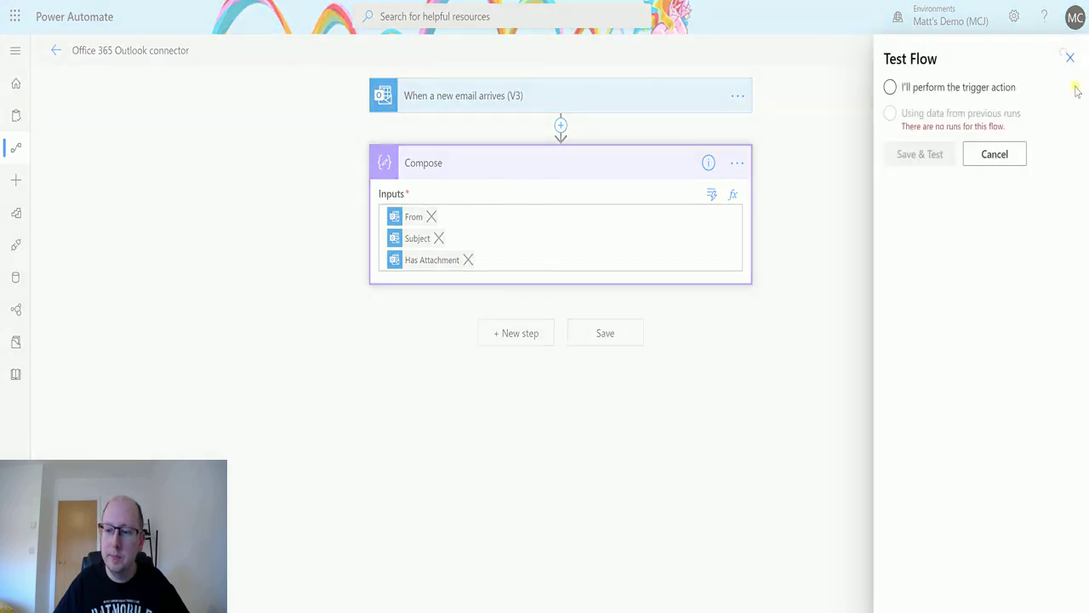
left_click(904, 88)
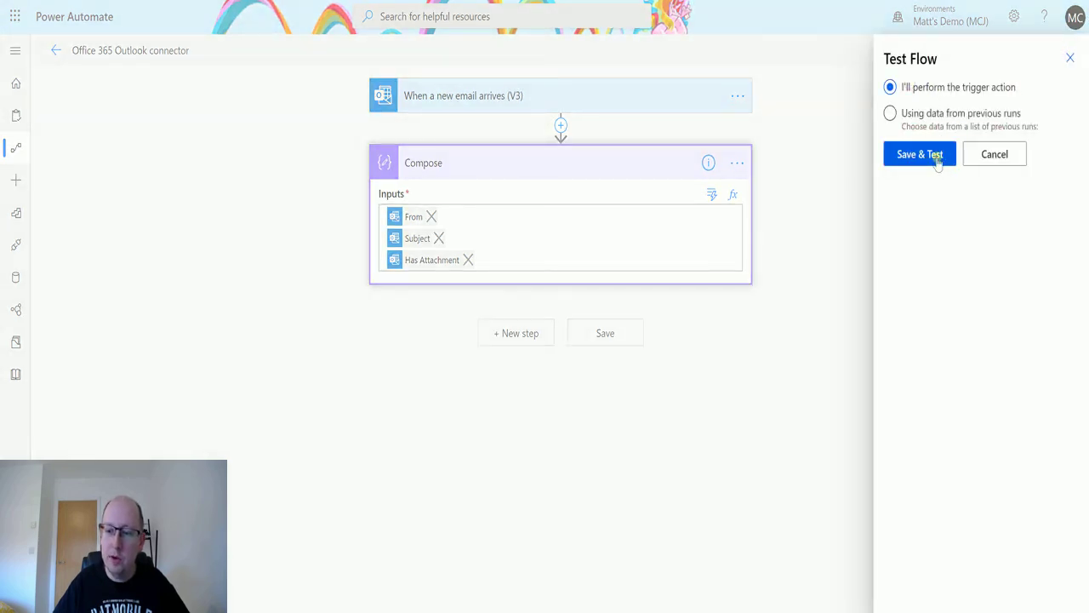
left_click(938, 162)
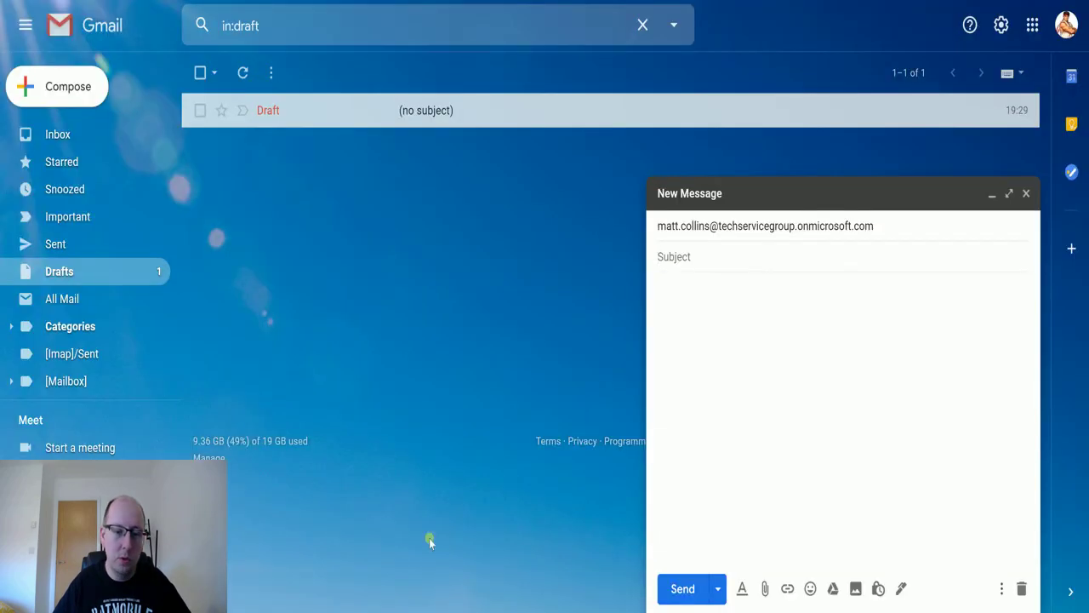
Set the subject of the new Gmail message to "Power Automate Test".
left_click(720, 256)
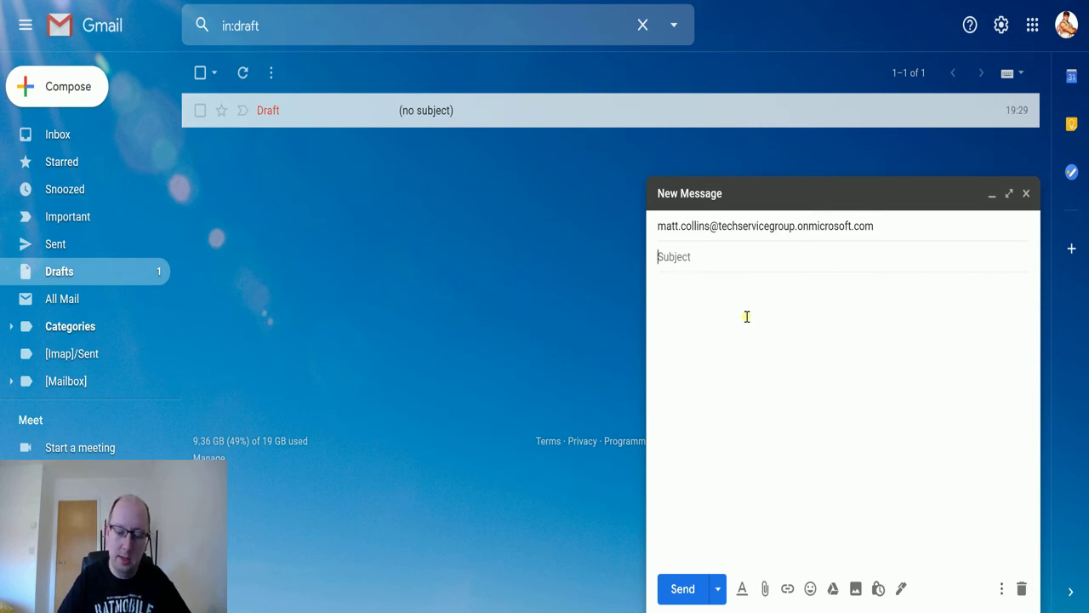
type("Power Automa")
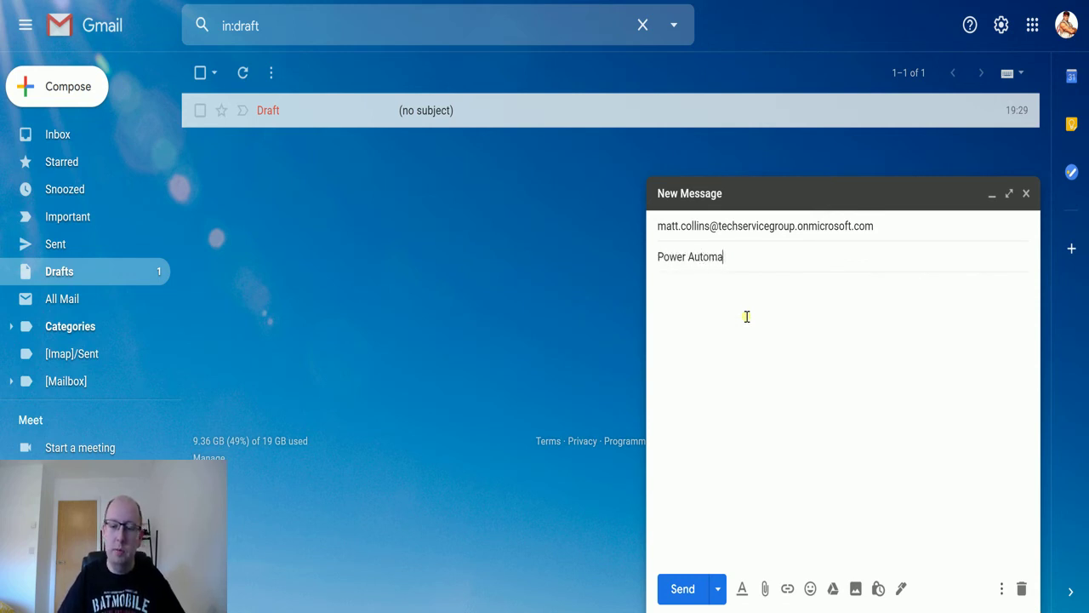
type("te Test")
key("Tab")
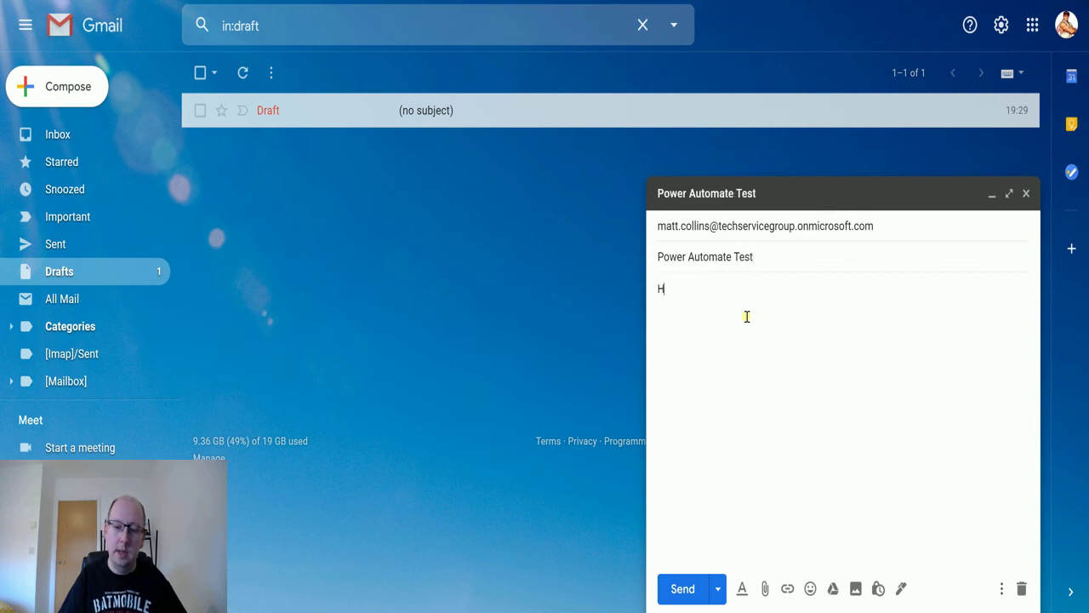
Write the body "Hi There", "Did this trigger a flow." and "Thanks" with the sender's first name on separate lines, and send the email.
type("Hi There")
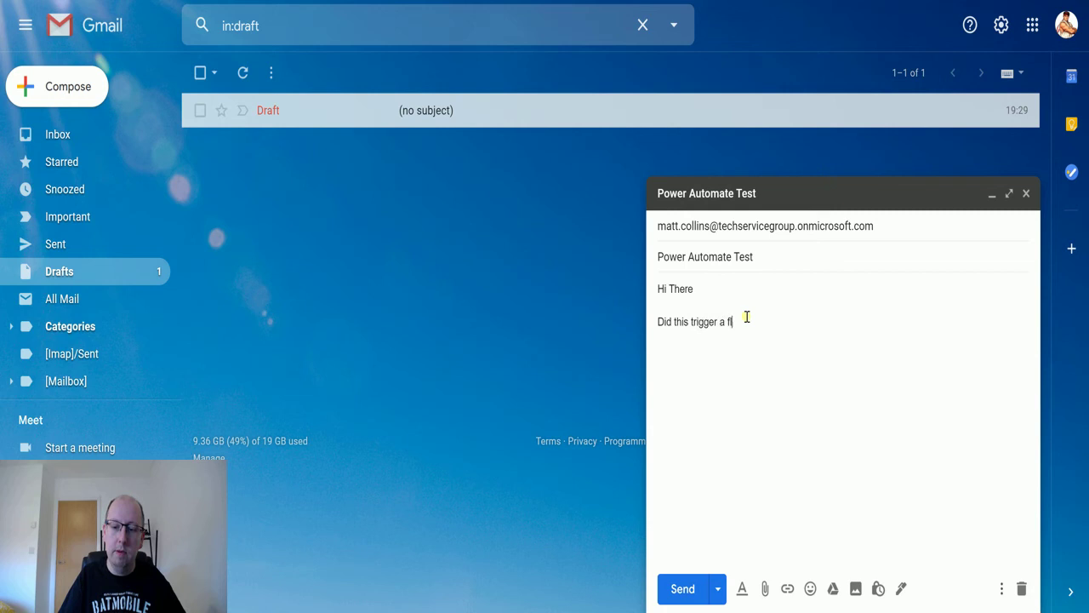
type("Thanks")
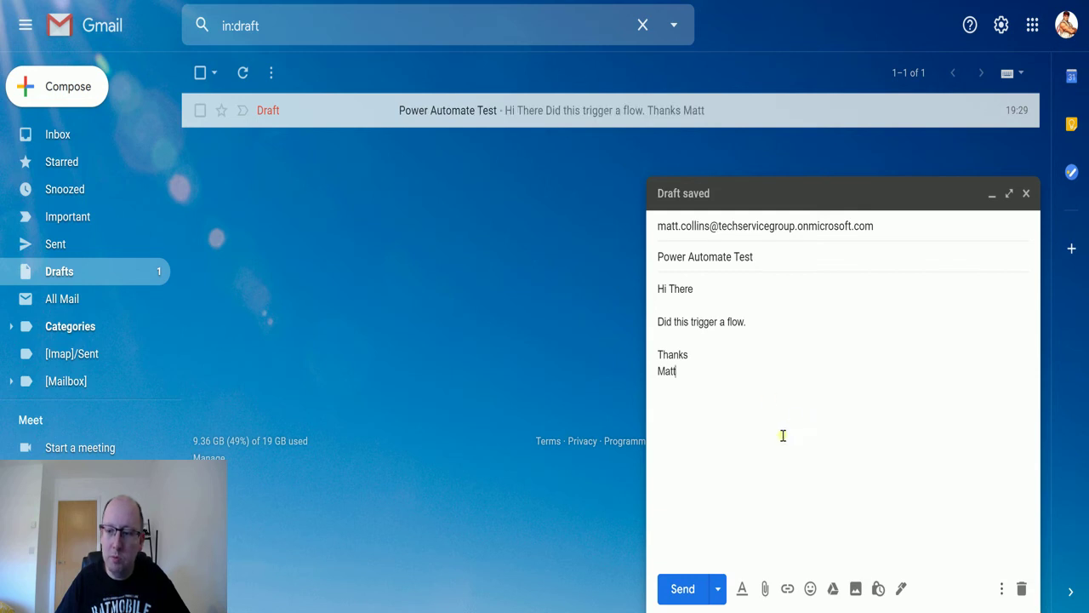
left_click(685, 589)
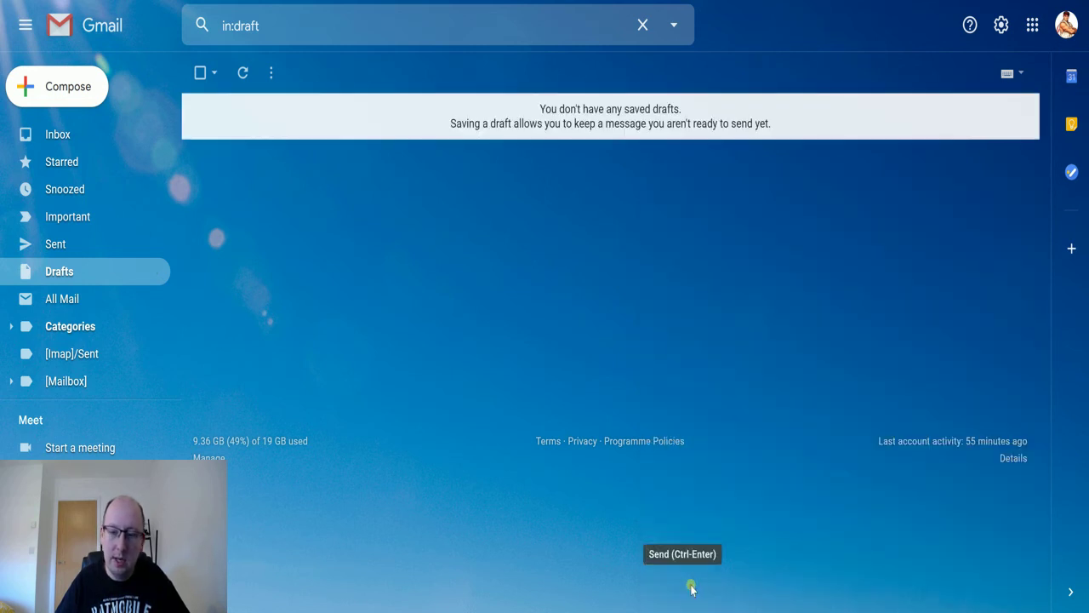
Switch to the Outlook inbox and open the received "Power Automate Test" email.
key("alt+Tab")
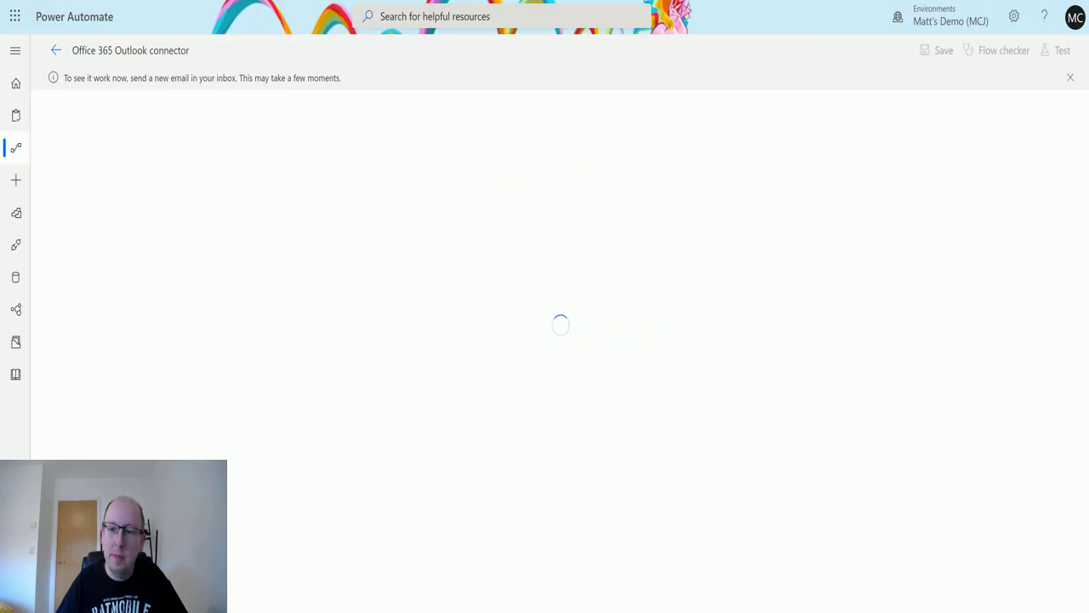
key("alt+Tab")
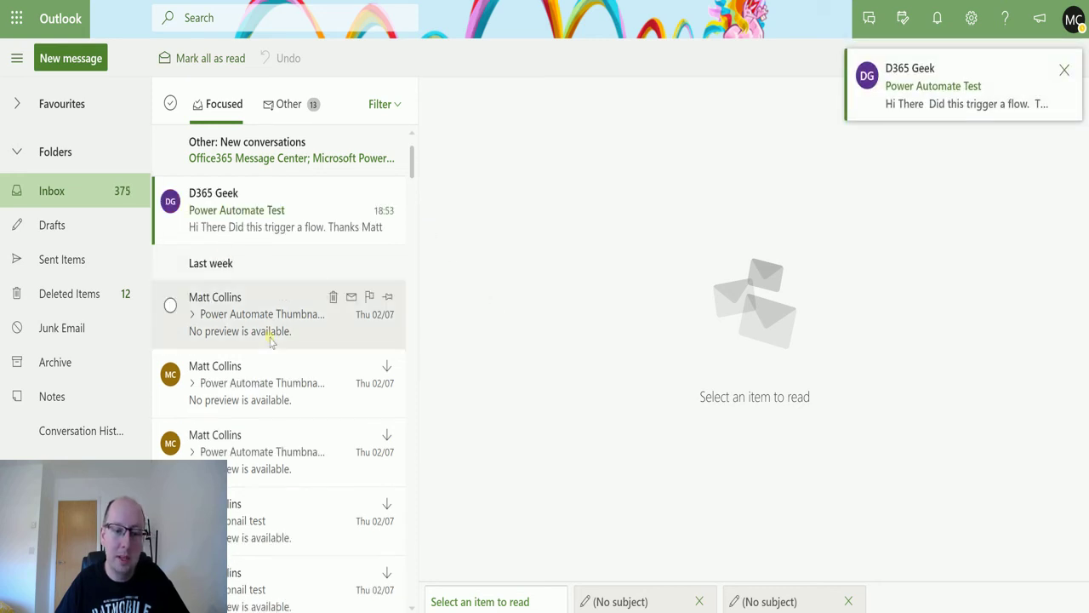
left_click(269, 223)
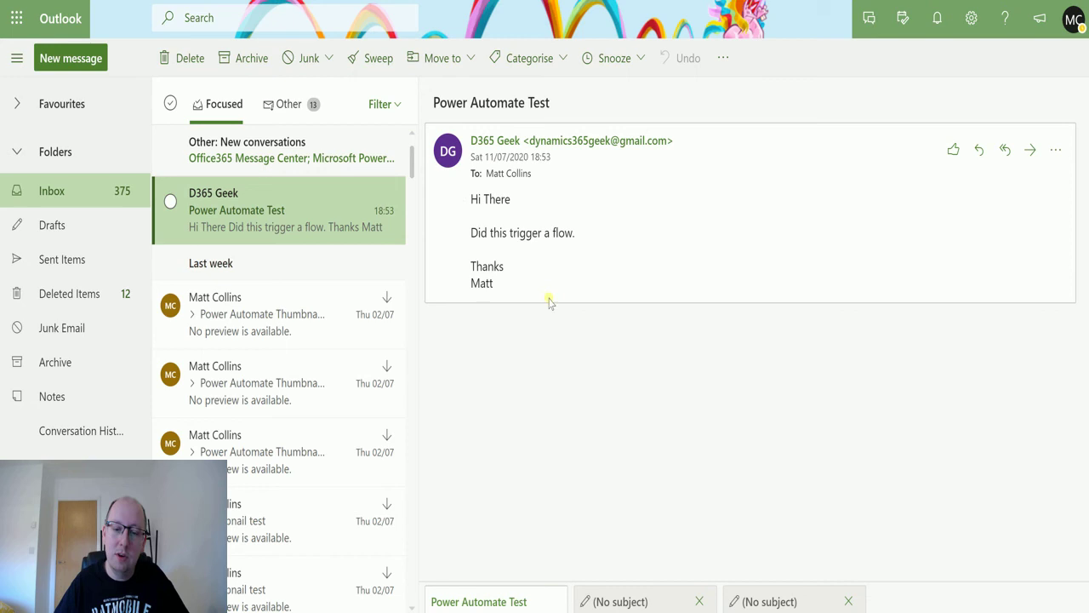
Return to the flow run in Power Automate and examine all inputs of the "When a new email arrives (V3)" trigger.
key("ctrl+Tab")
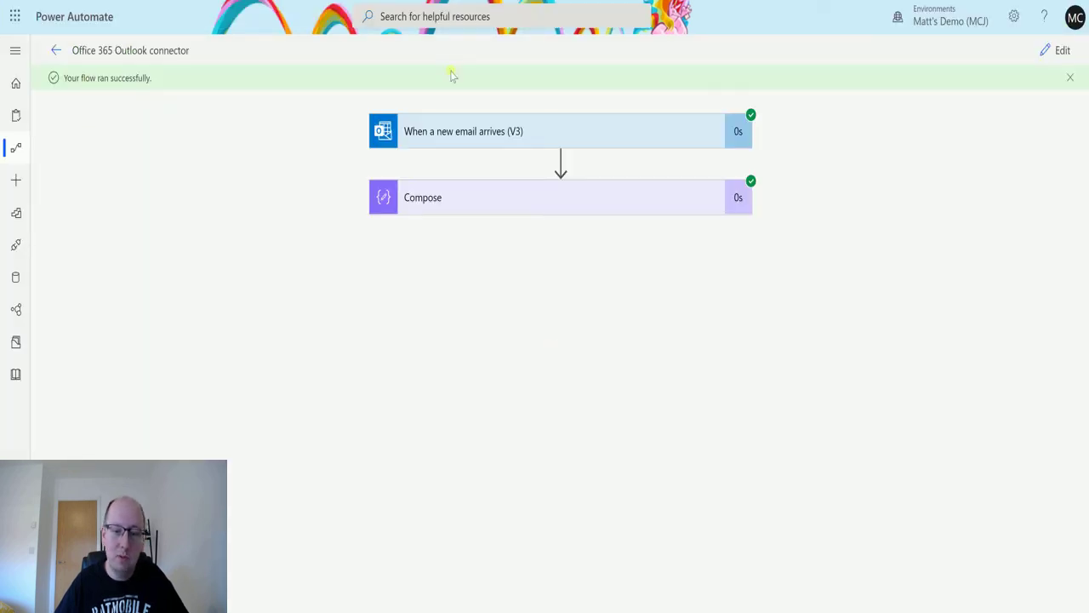
left_click(547, 133)
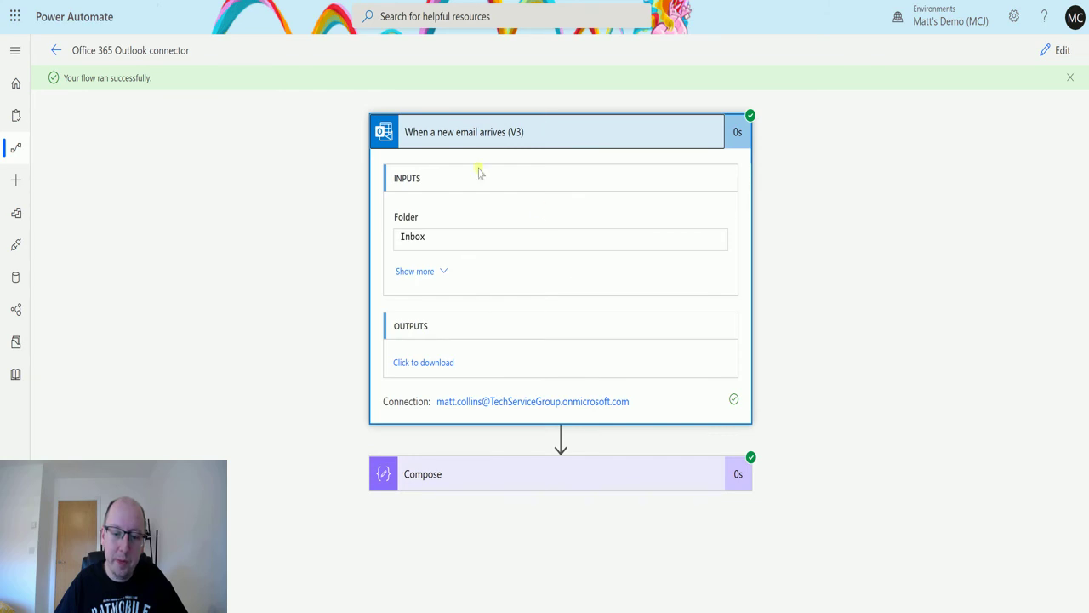
left_click(430, 270)
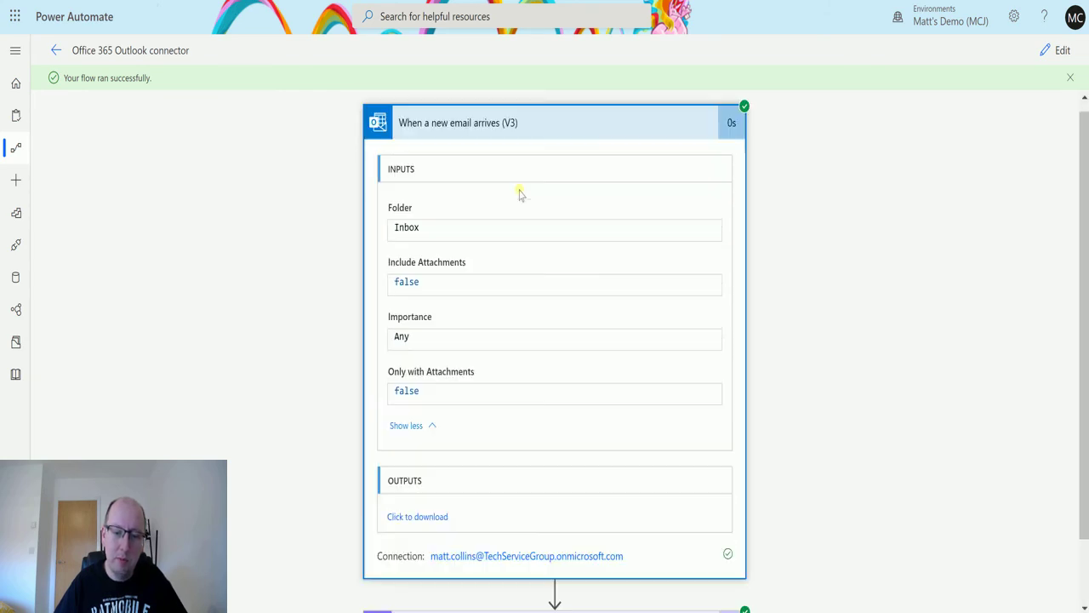
left_click(571, 136)
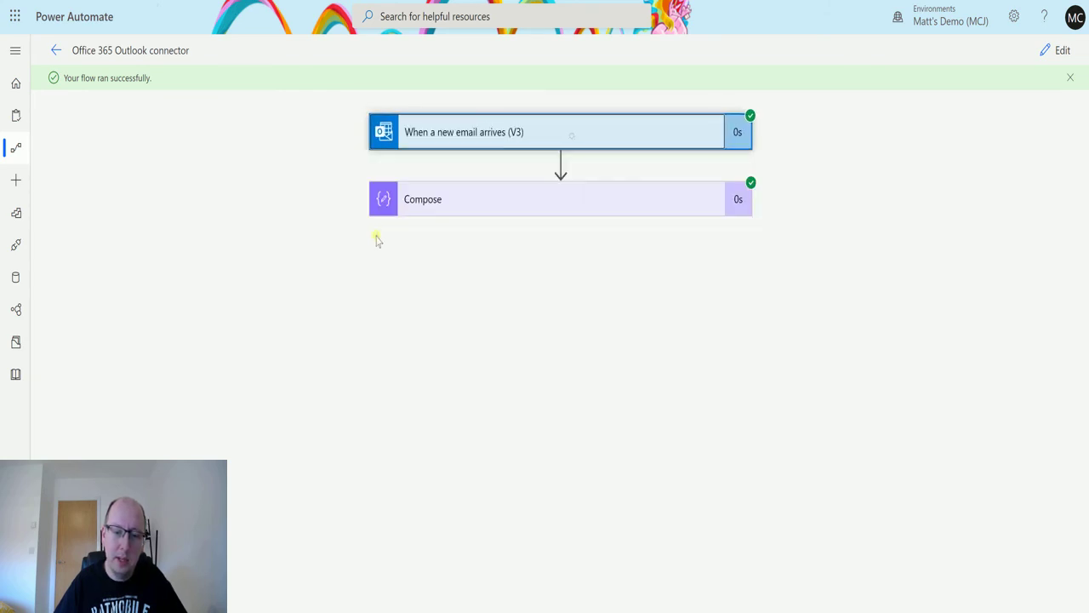
Examine the sender, subject and attachment values in the Compose action's inputs and outputs for this run.
left_click(598, 200)
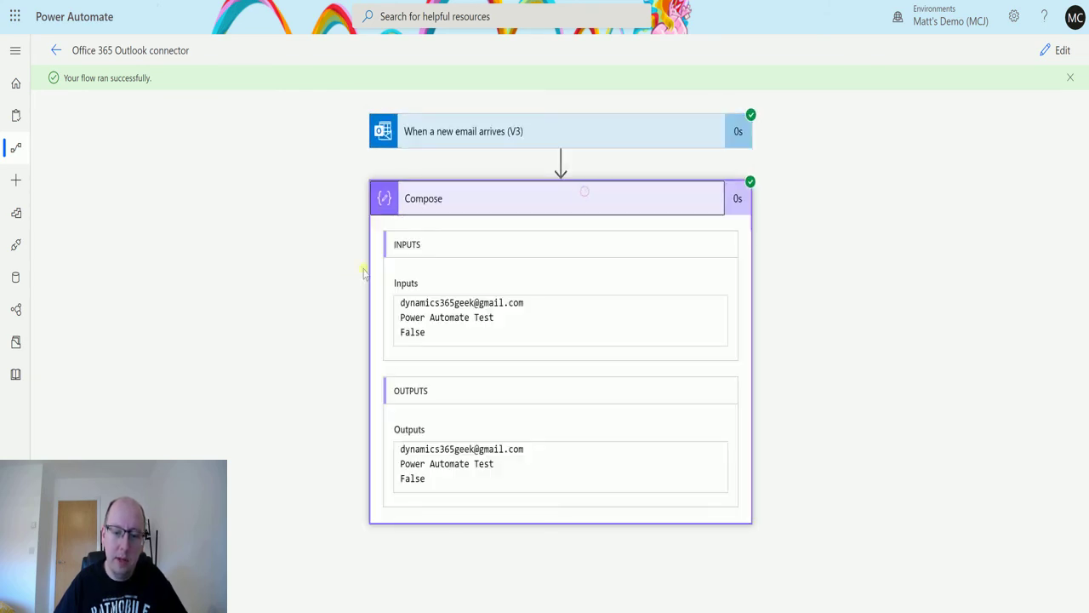
double_click(505, 320)
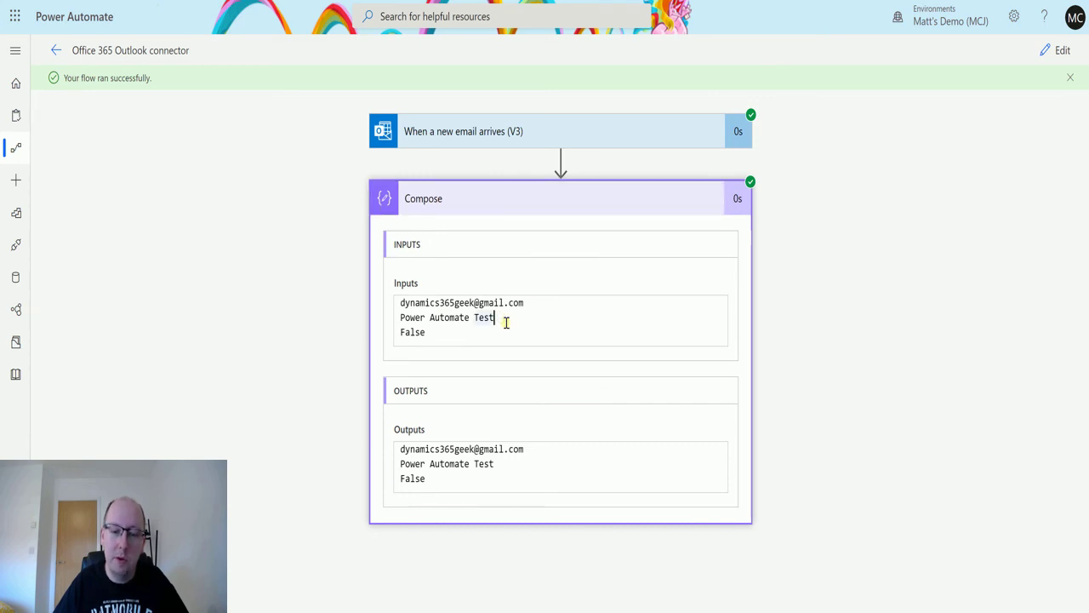
left_click(454, 334)
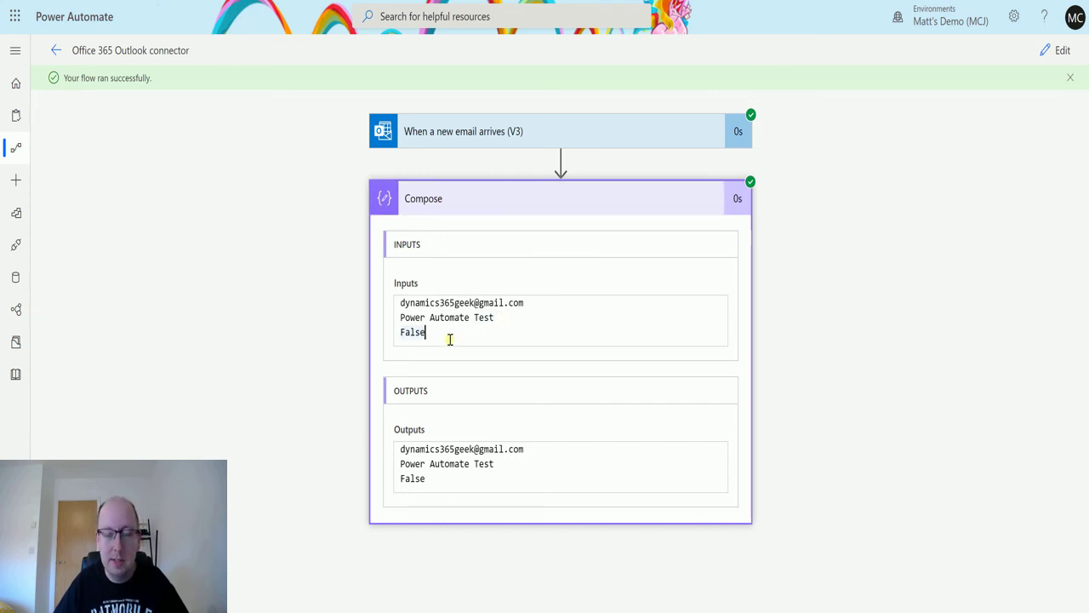